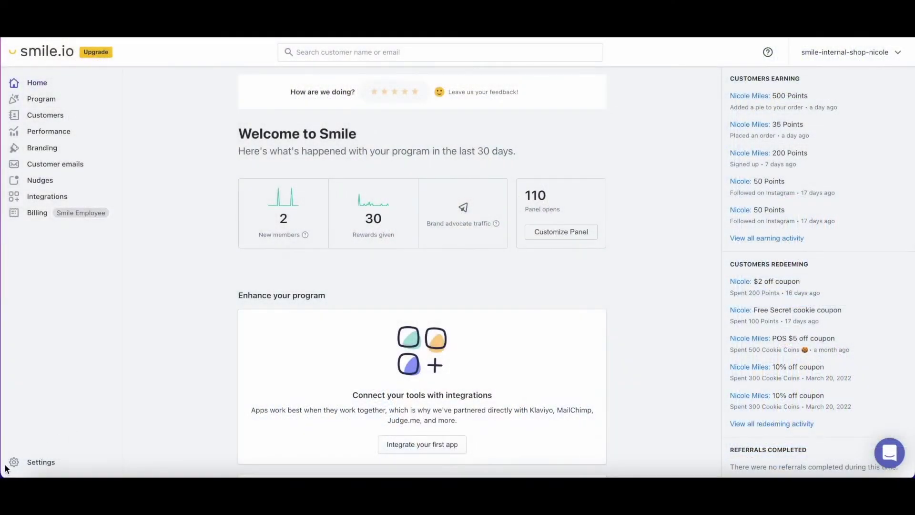
Start a new Shopify Flow action under Settings > Platform with Order paid as its trigger
click(16, 463)
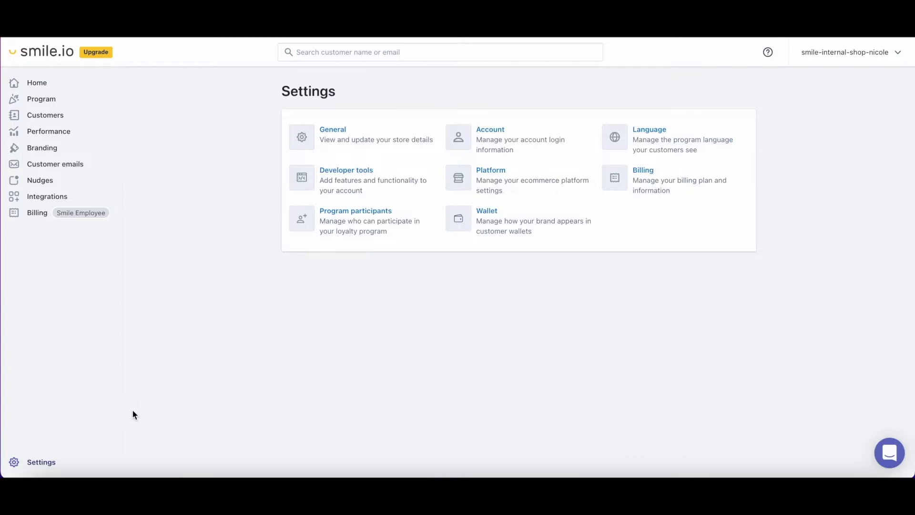
click(473, 185)
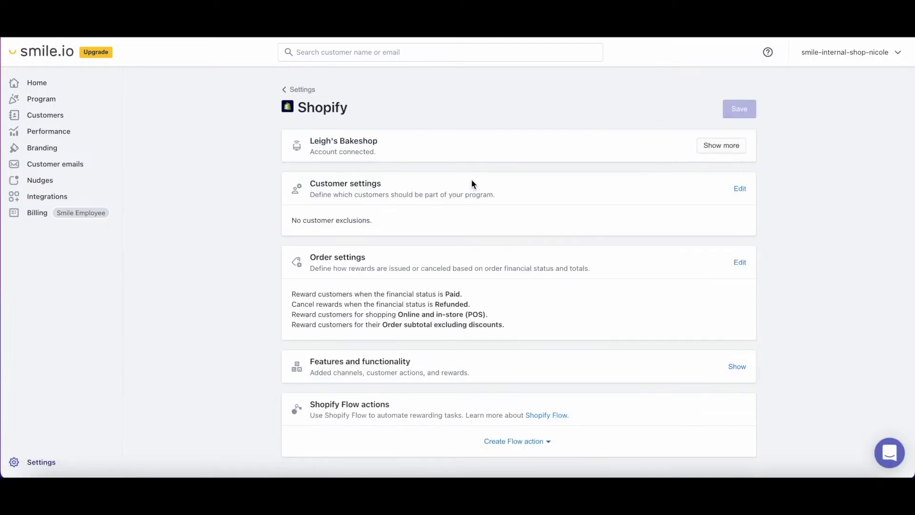
scroll(471, 183, down, 3)
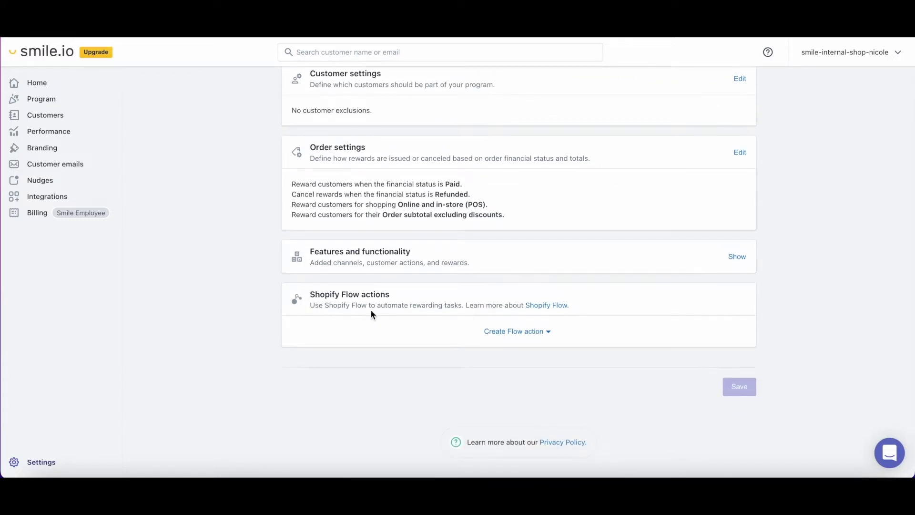
click(493, 333)
scroll(494, 335, down, 4)
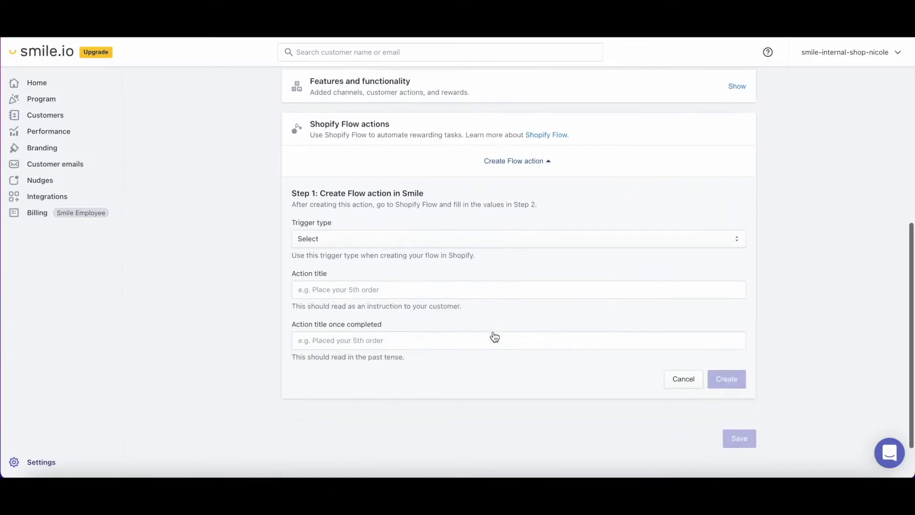
scroll(494, 331, down, 1)
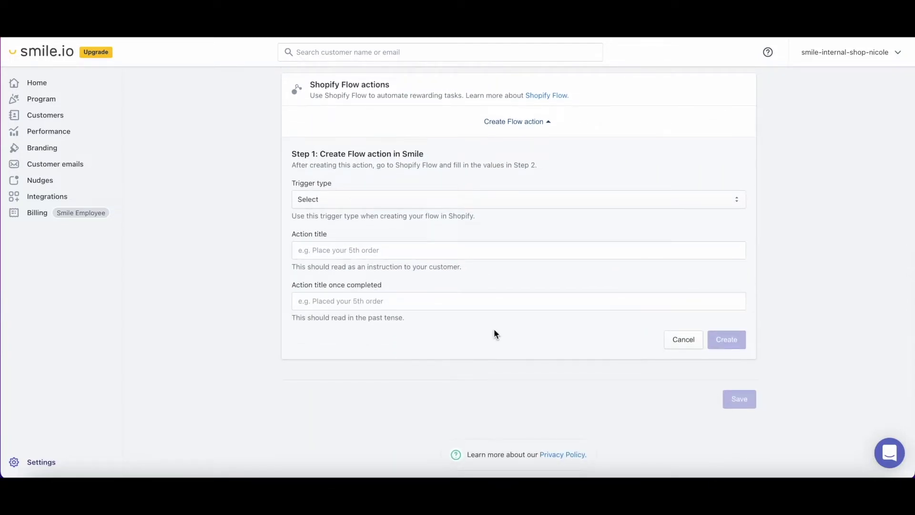
click(444, 201)
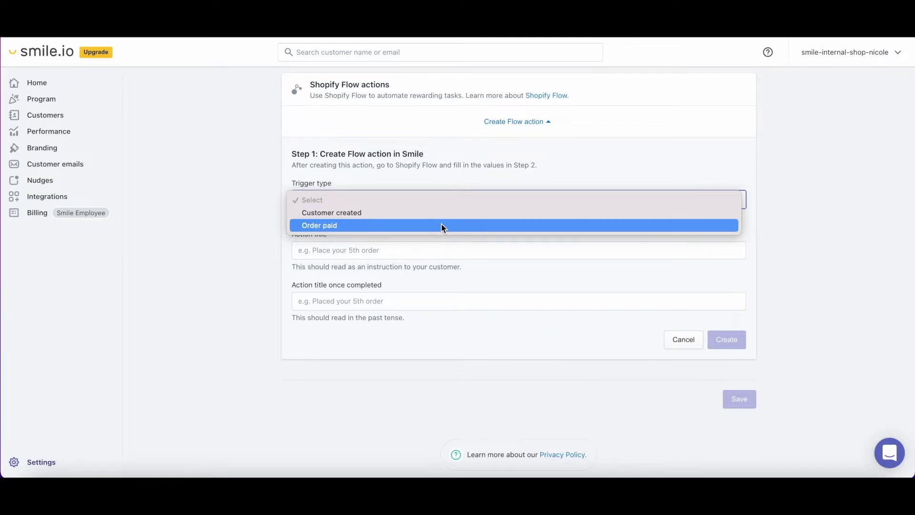
click(441, 225)
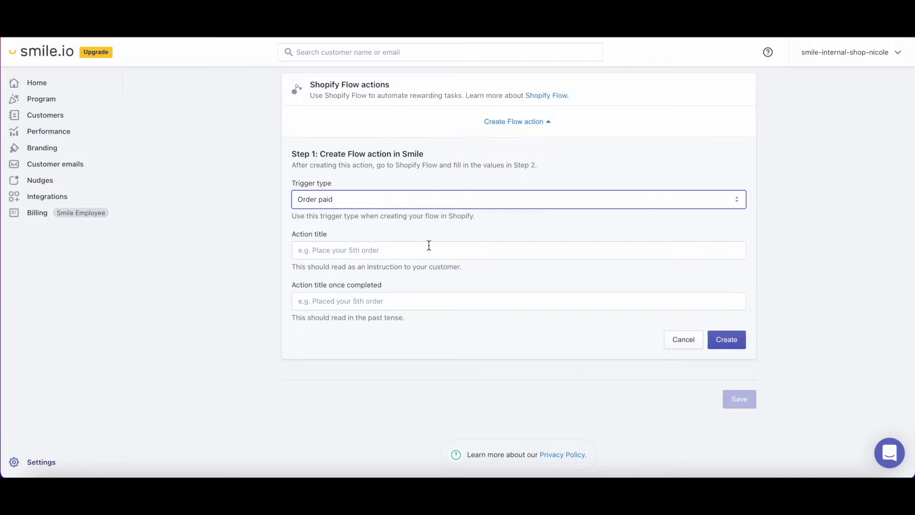
Title the action 'Add a pie to your order' with completed title 'Added a pie to your order'
click(431, 251)
text(Add)
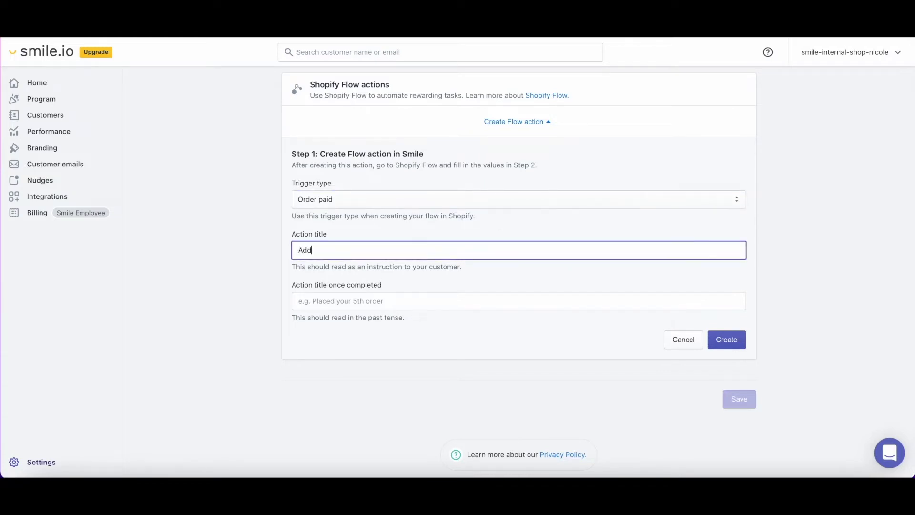
text( a pie to your order)
click(410, 298)
text(Adde)
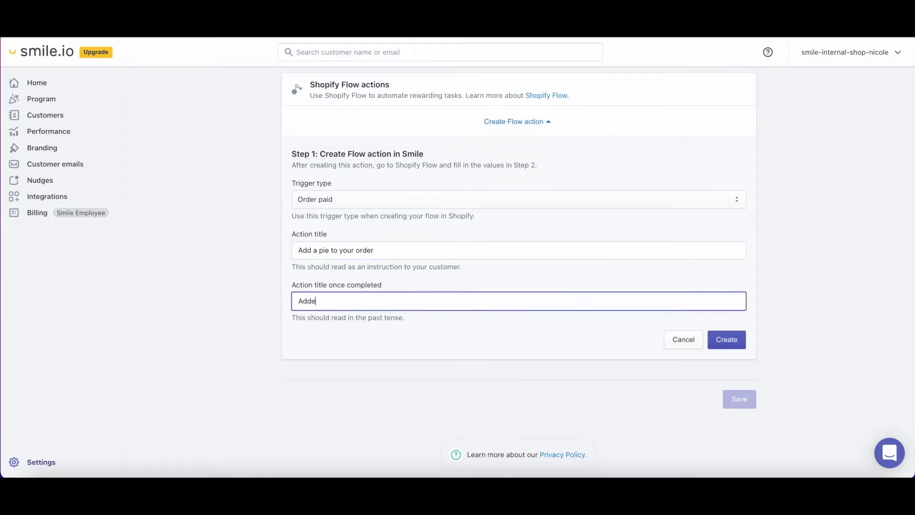
text(d a pie to your order)
click(433, 337)
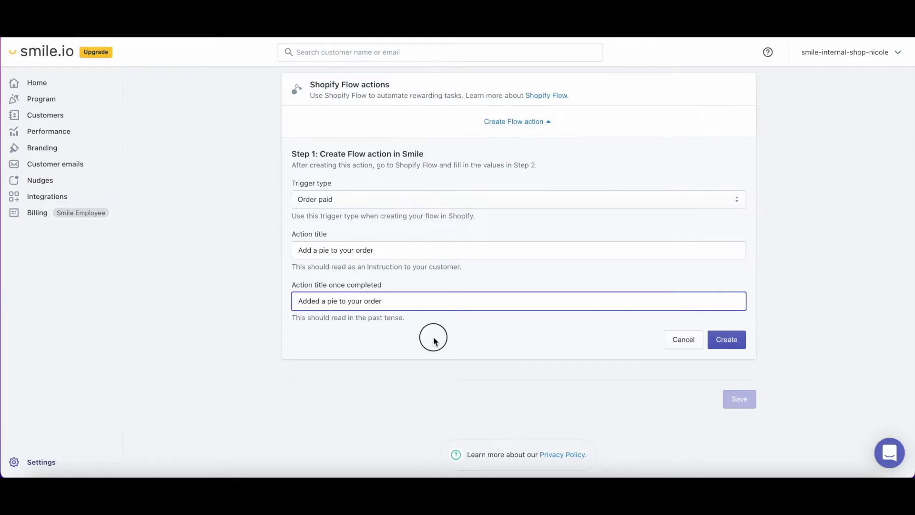
Create the 'Add a pie to your order' action, copy its activity type, and continue with Next
click(726, 339)
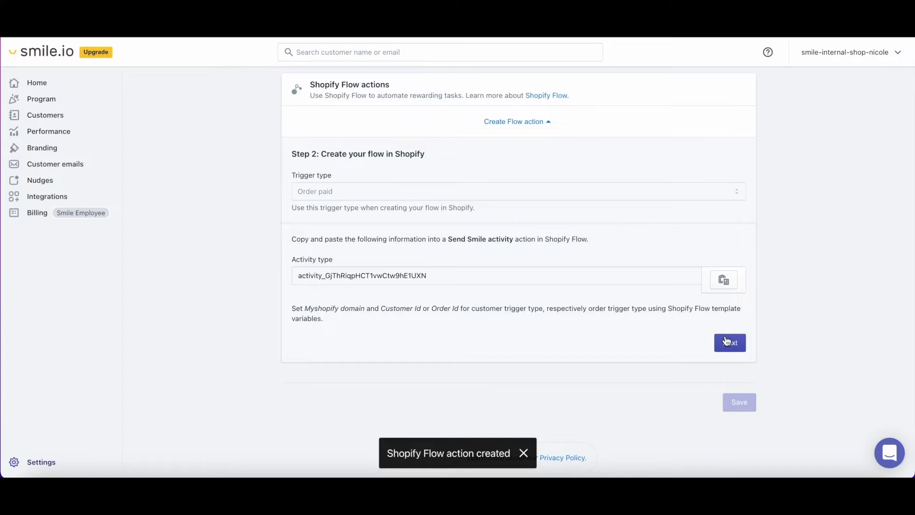
click(722, 281)
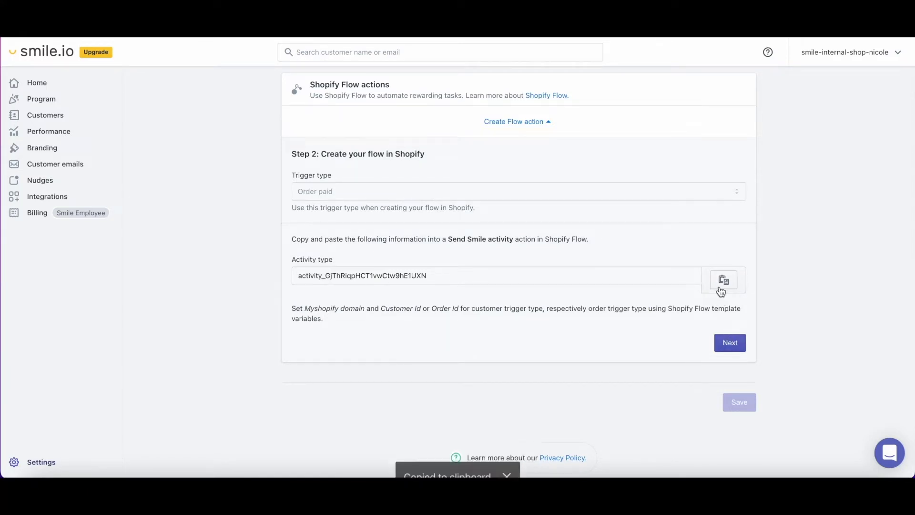
click(727, 347)
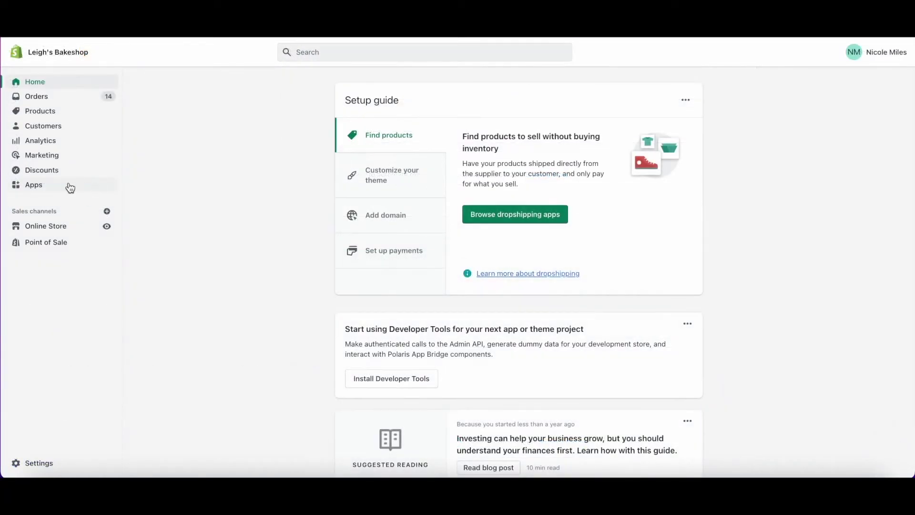
Open the Shopify Flow app from the store's Apps and create a new blank workflow
click(67, 186)
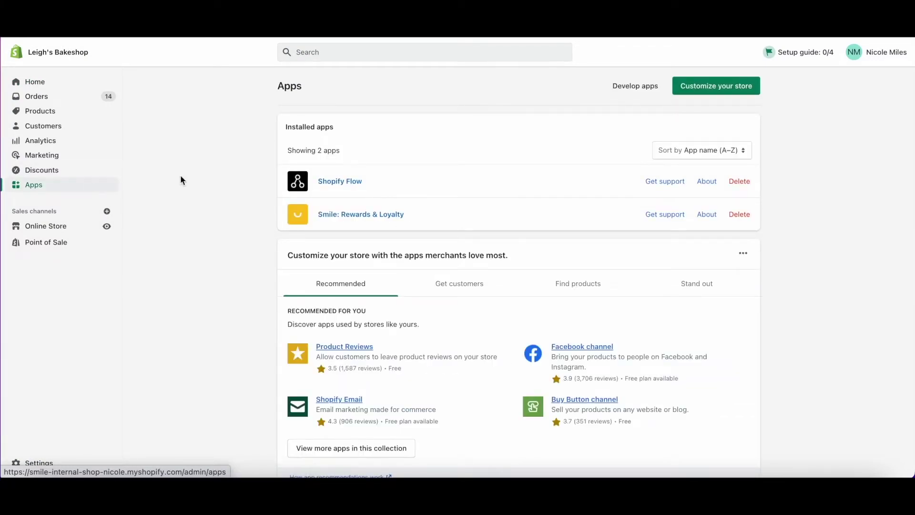
click(329, 181)
scroll(330, 180, down, 6)
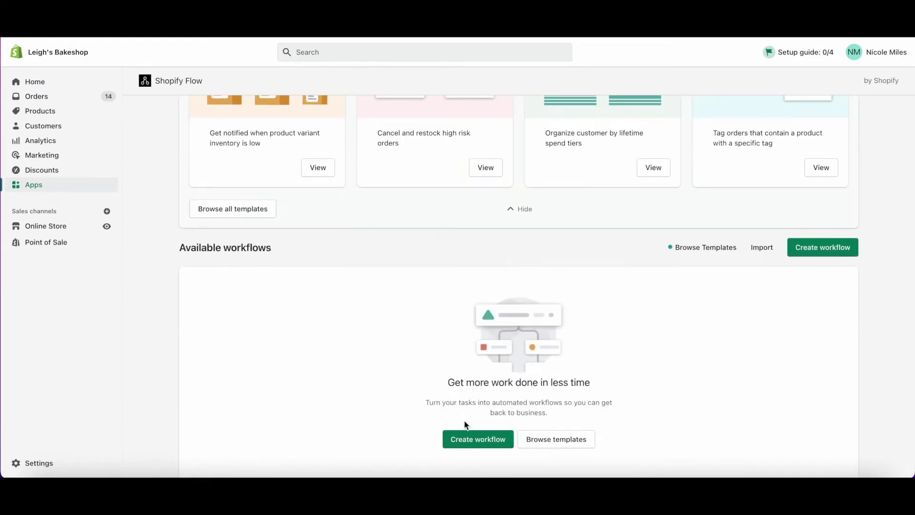
click(464, 437)
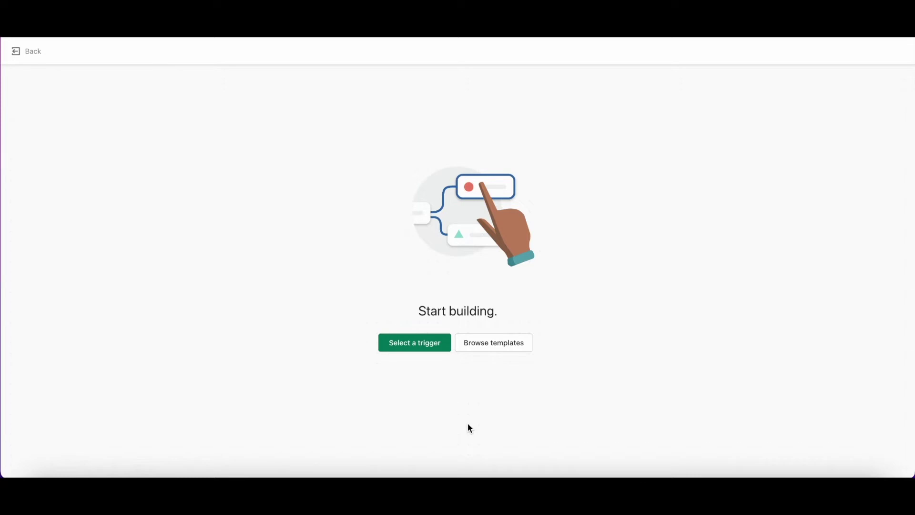
Browse the Loyalty workflow templates, then go back to the workflow list without using one
click(483, 349)
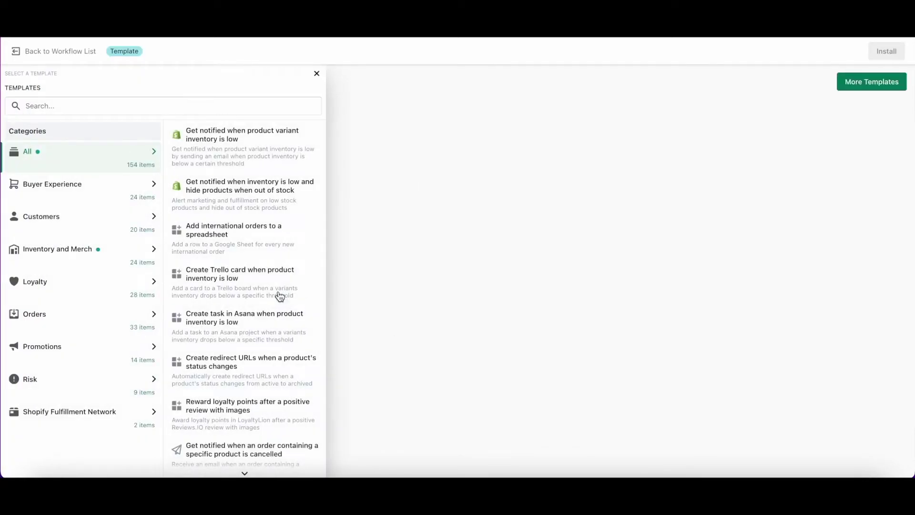
click(143, 294)
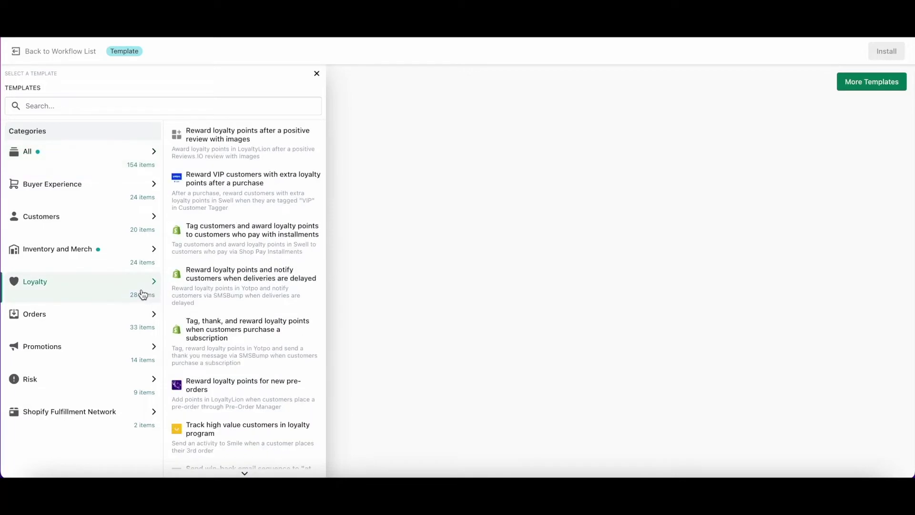
scroll(220, 295, down, 3)
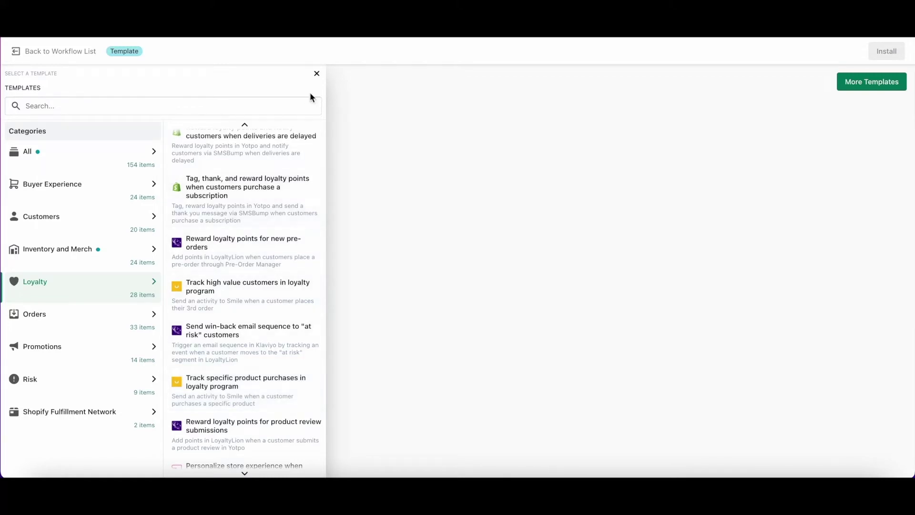
click(103, 56)
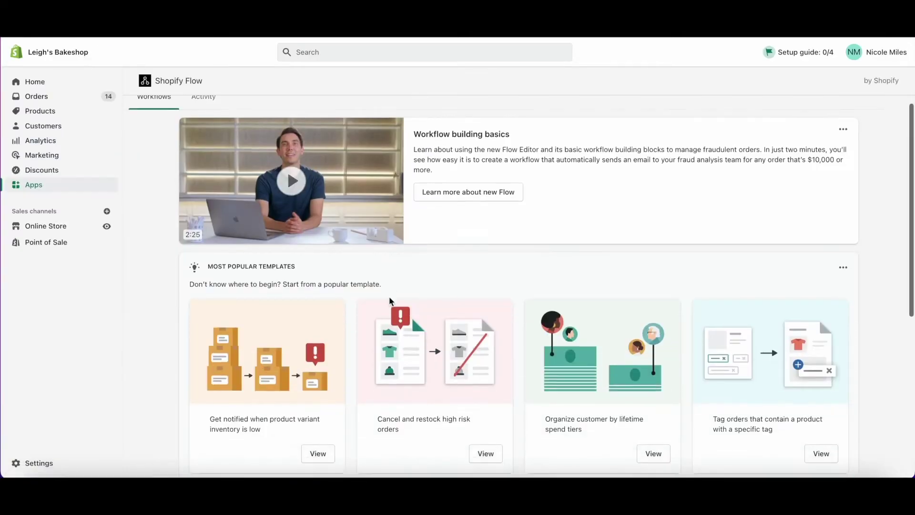
scroll(389, 301, down, 5)
Start a new workflow triggered by Order paid
click(474, 438)
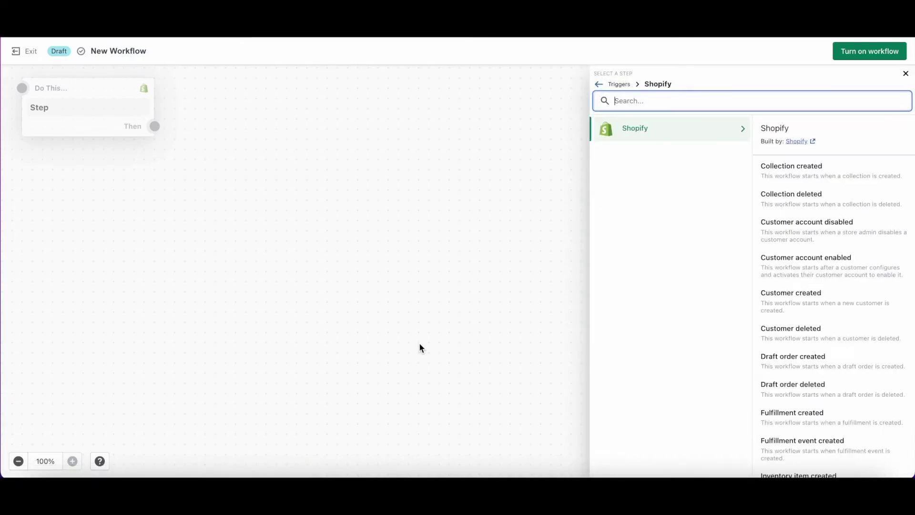
click(623, 100)
text(order paid)
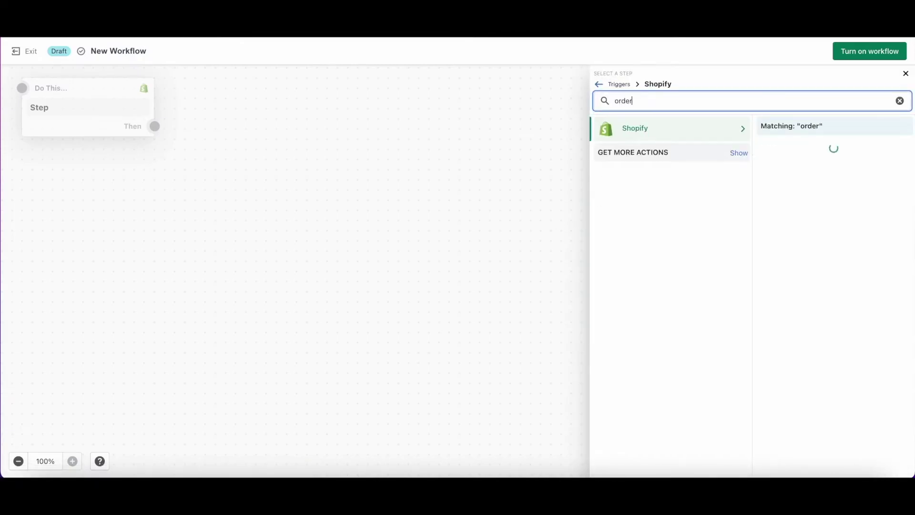
click(778, 189)
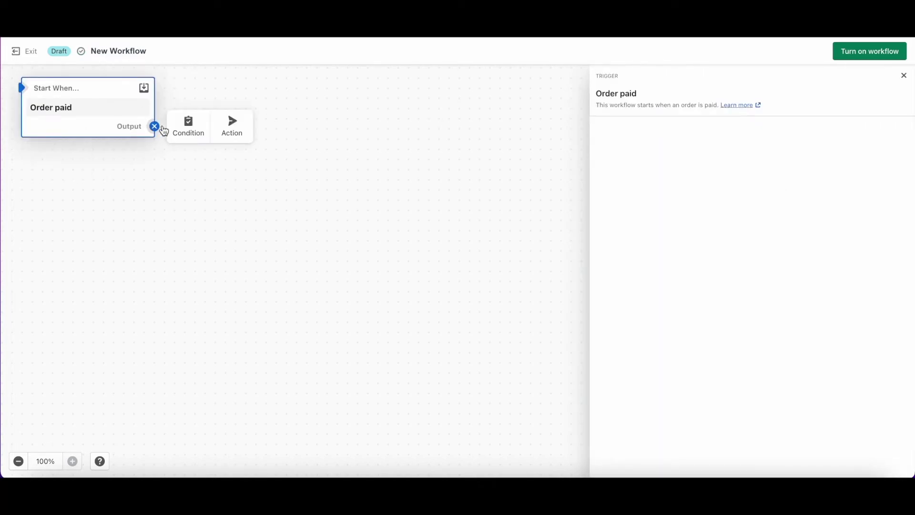
Add a condition after the trigger and start its criteria on the order's line items
click(184, 134)
click(777, 181)
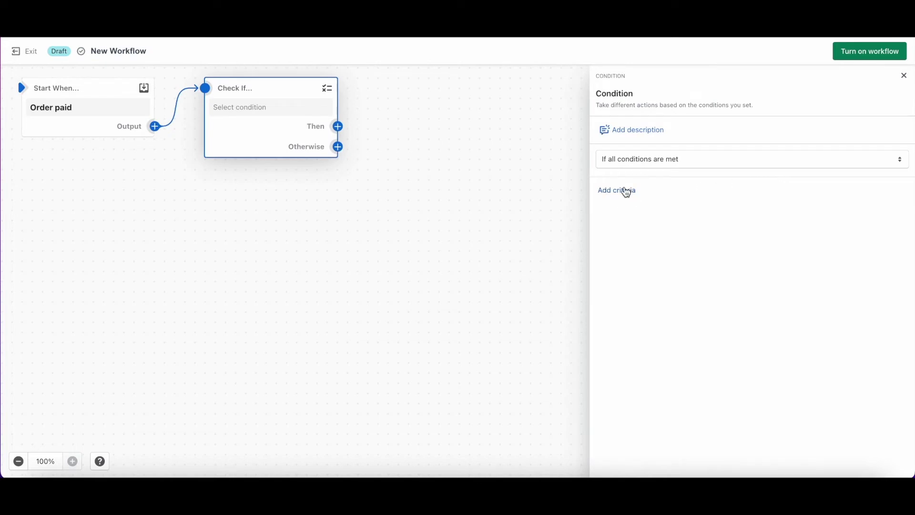
click(626, 190)
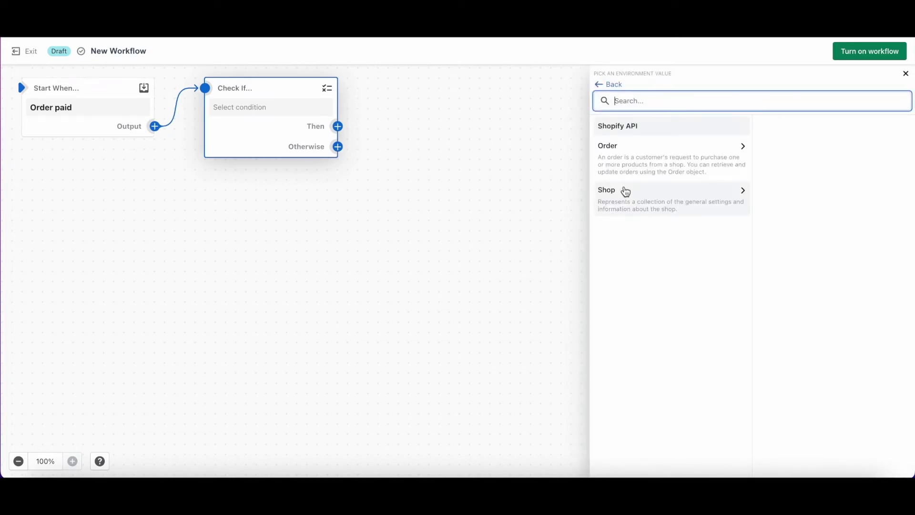
click(629, 164)
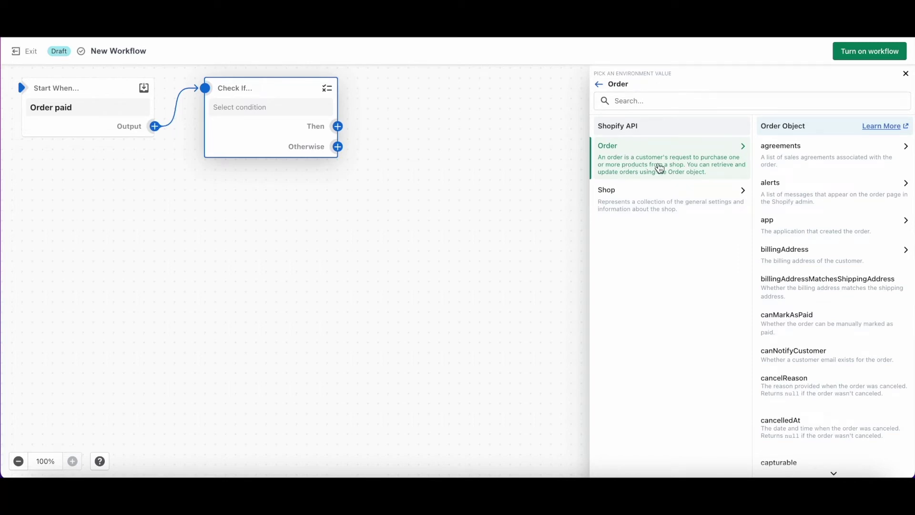
scroll(781, 172, down, 2)
scroll(780, 172, down, 10)
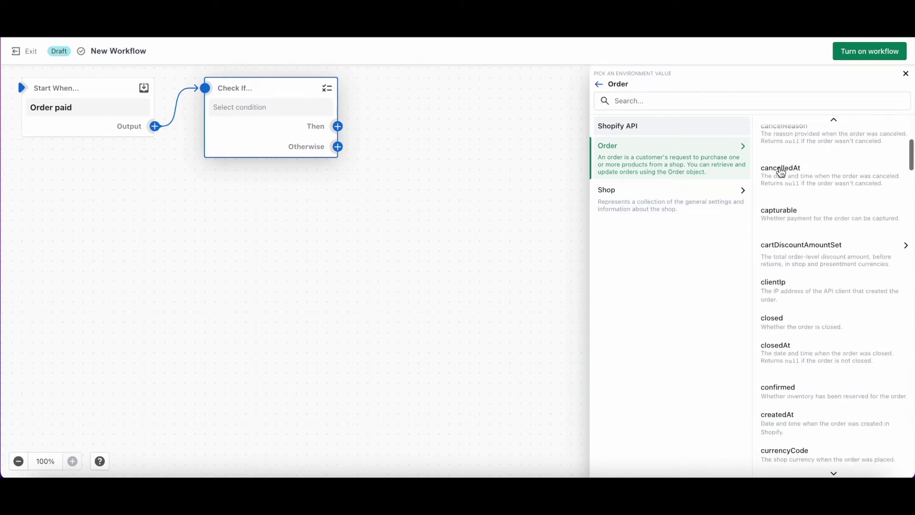
scroll(781, 172, down, 12)
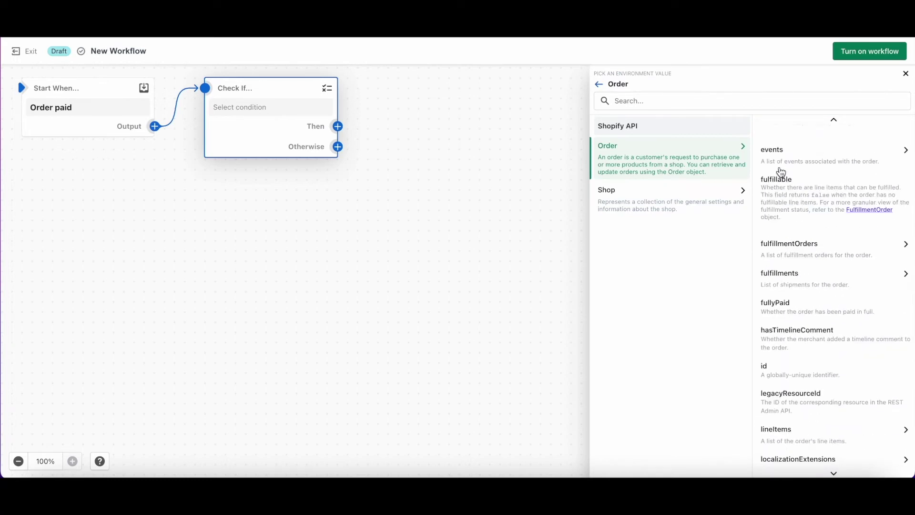
scroll(782, 175, down, 1)
click(795, 362)
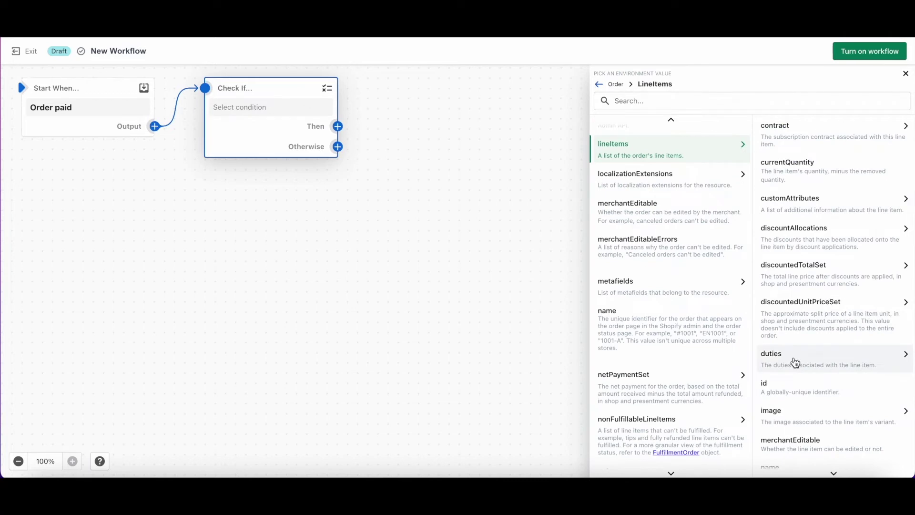
Base the criteria on the line item product's collection title, matching 'Pies'
scroll(795, 362, down, 2)
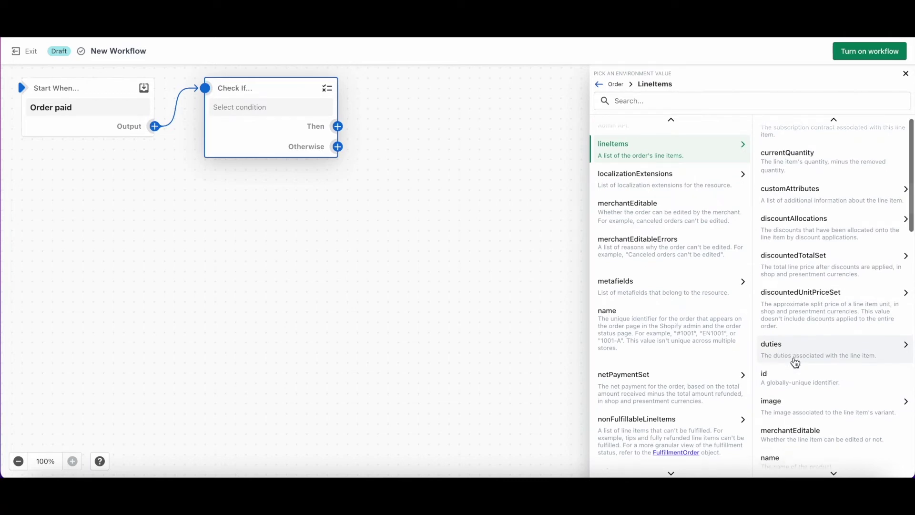
scroll(795, 362, down, 5)
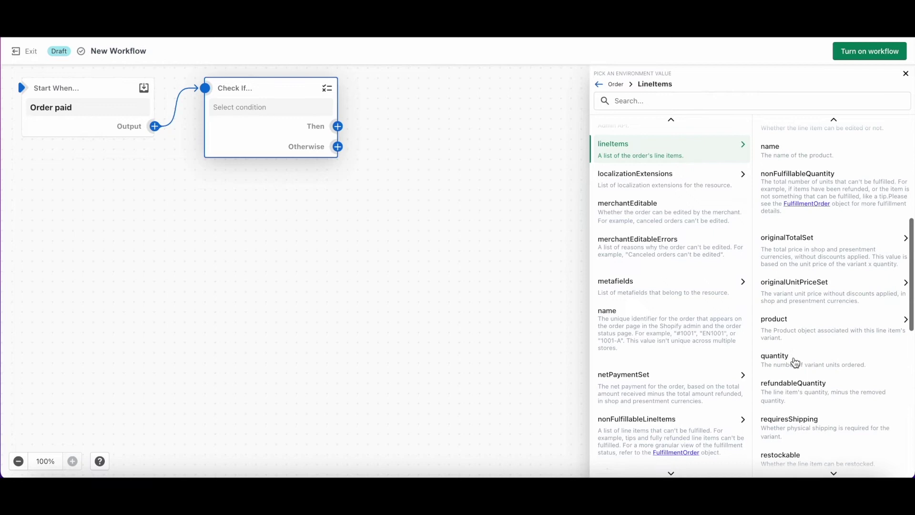
click(789, 328)
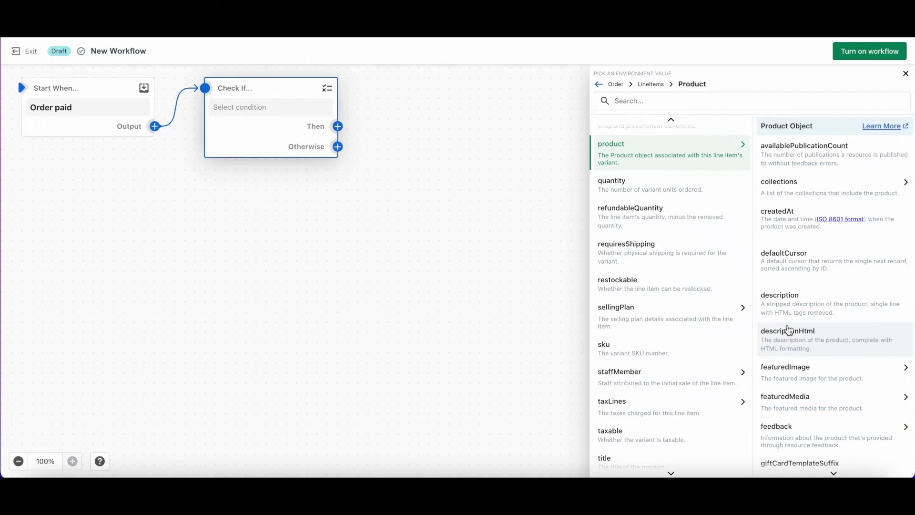
click(786, 190)
scroll(787, 195, down, 10)
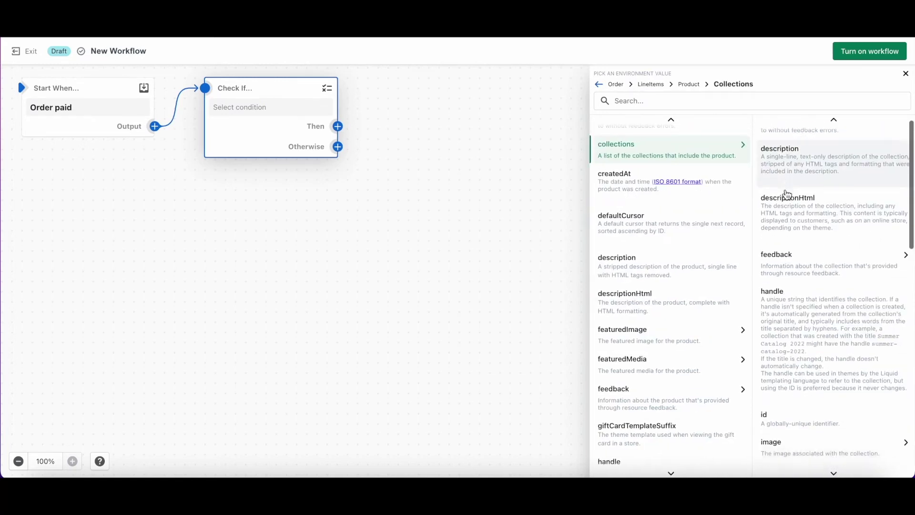
scroll(787, 195, down, 5)
click(802, 357)
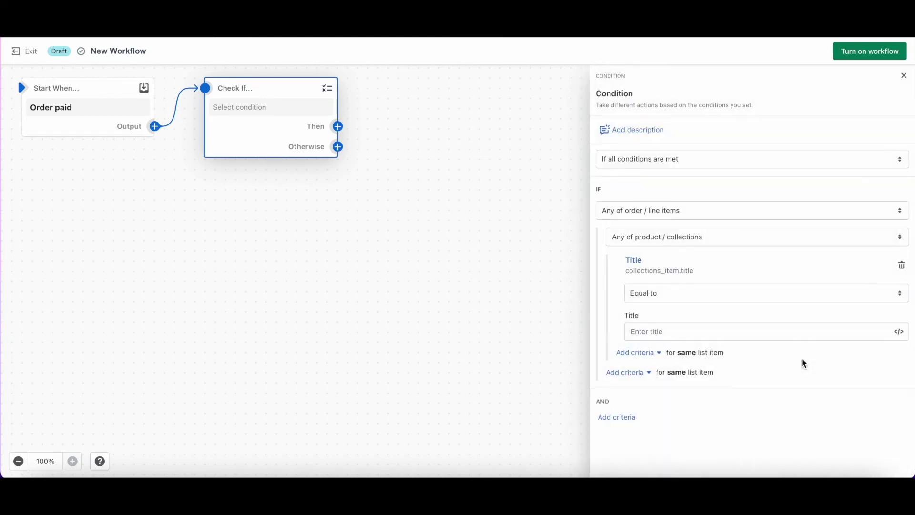
click(762, 336)
text(Pie)
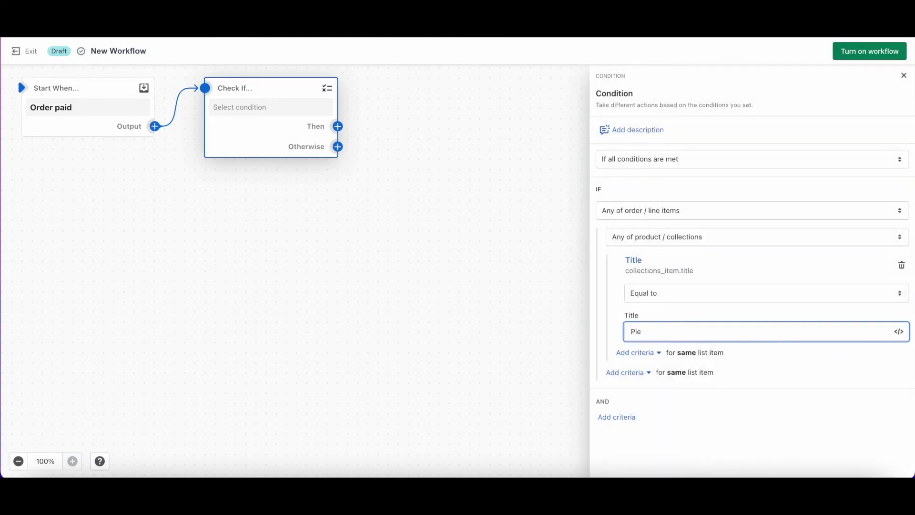
text(s)
click(823, 376)
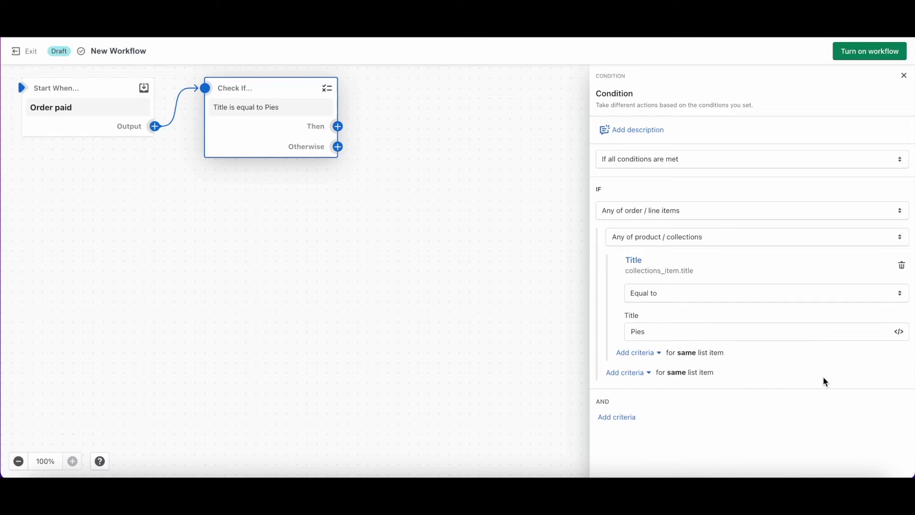
Add a Smile: Rewards & Loyalty 'Send Smile activity' action on the condition's Then branch
click(337, 127)
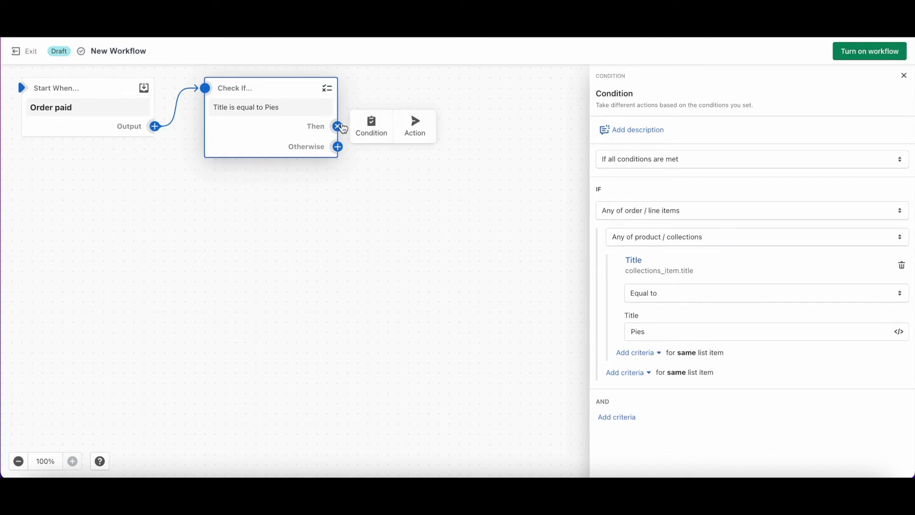
click(403, 133)
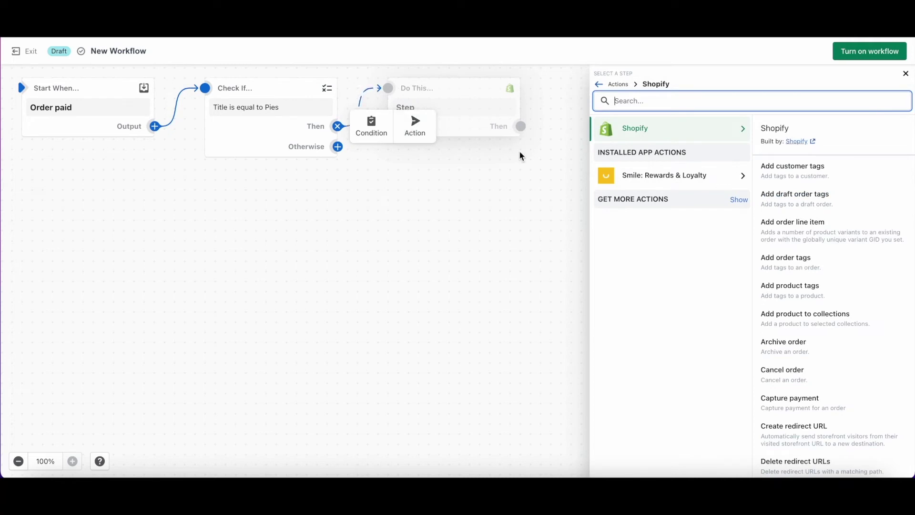
click(629, 179)
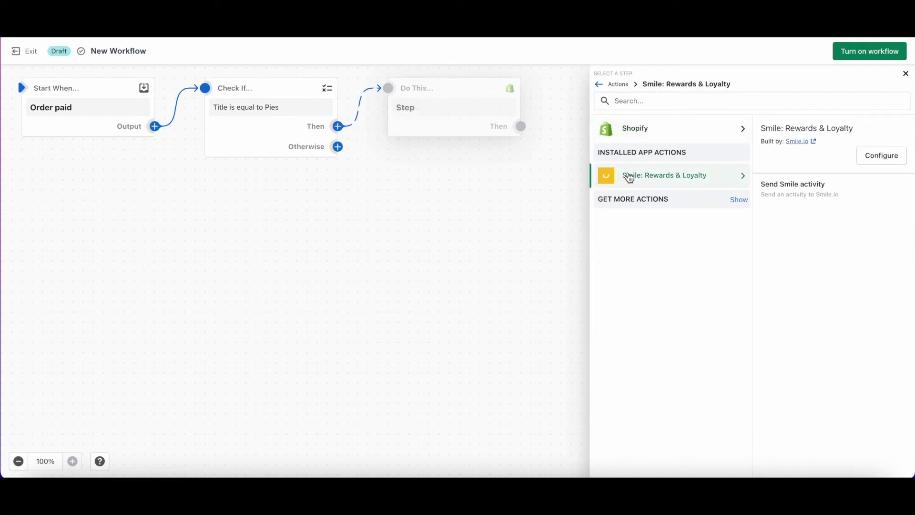
click(783, 190)
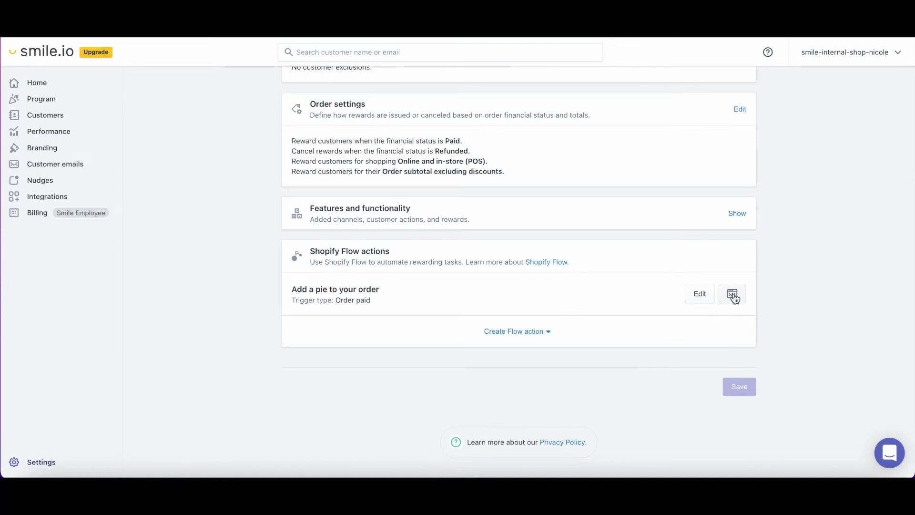
Open the 'Add a pie to your order' action's setup details and copy its activity type
click(732, 294)
scroll(734, 299, down, 3)
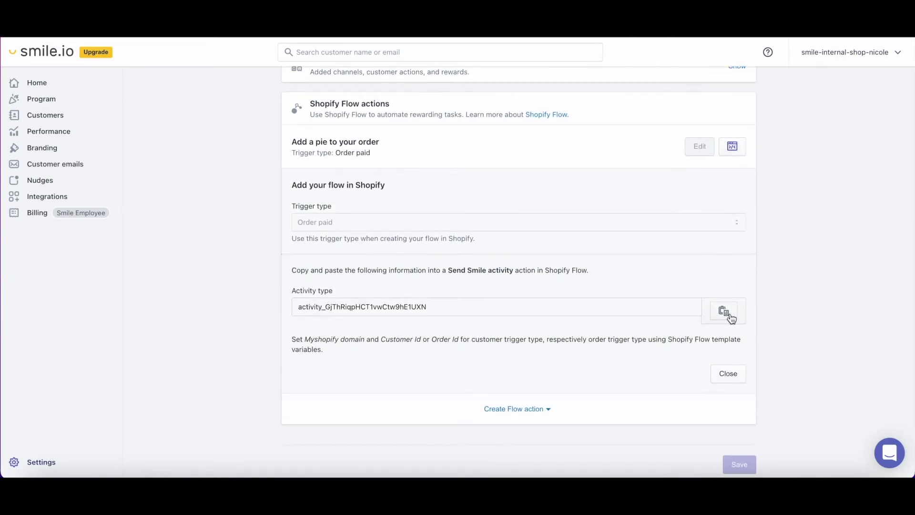
click(724, 311)
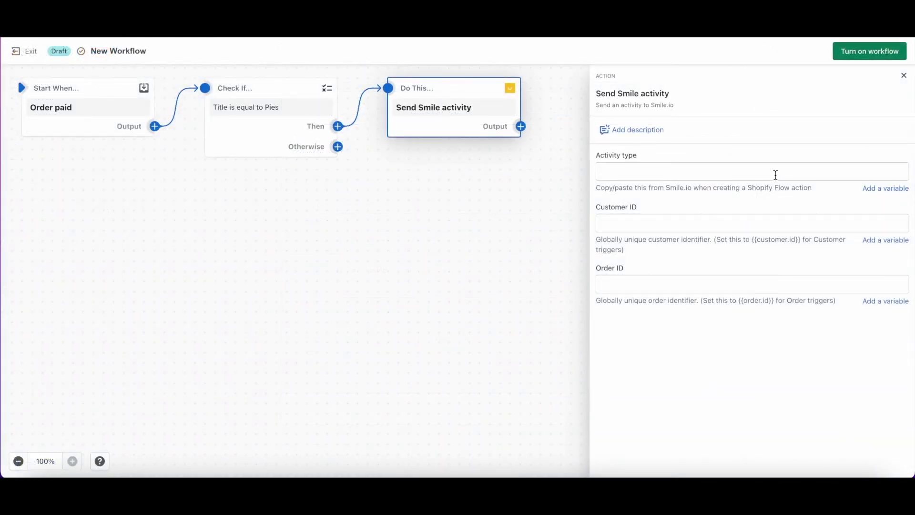
Paste the copied activity type into the Smile activity's Activity type field
click(775, 175)
key(ctrl+v)
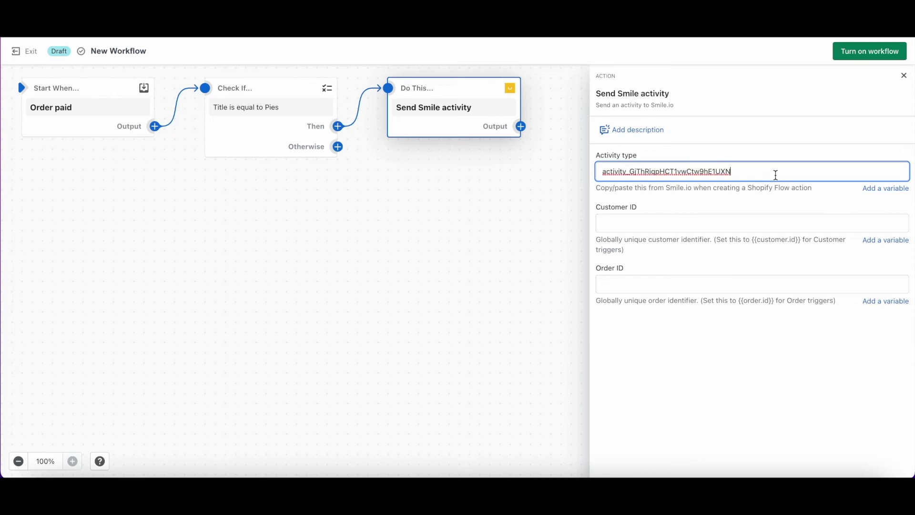
click(783, 199)
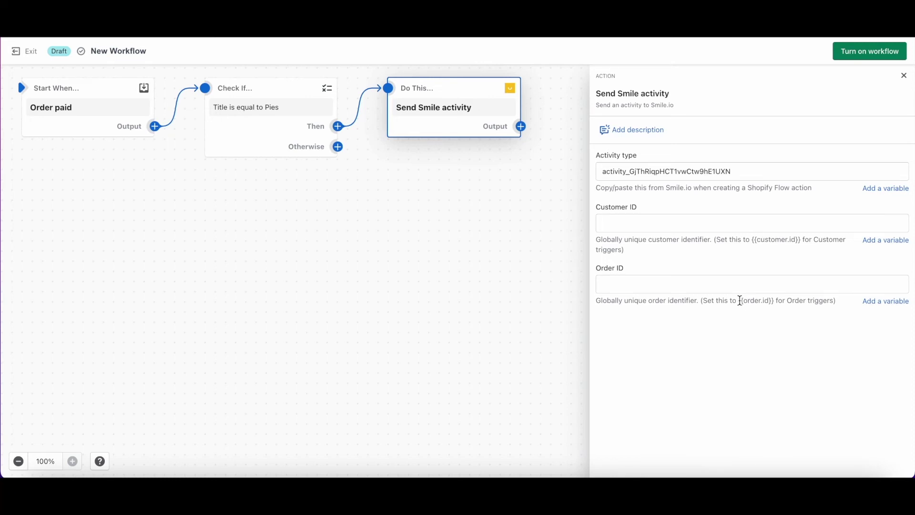
Set the Order ID to {{order.id}} and turn the workflow on
drag(740, 300, 773, 300)
click(748, 283)
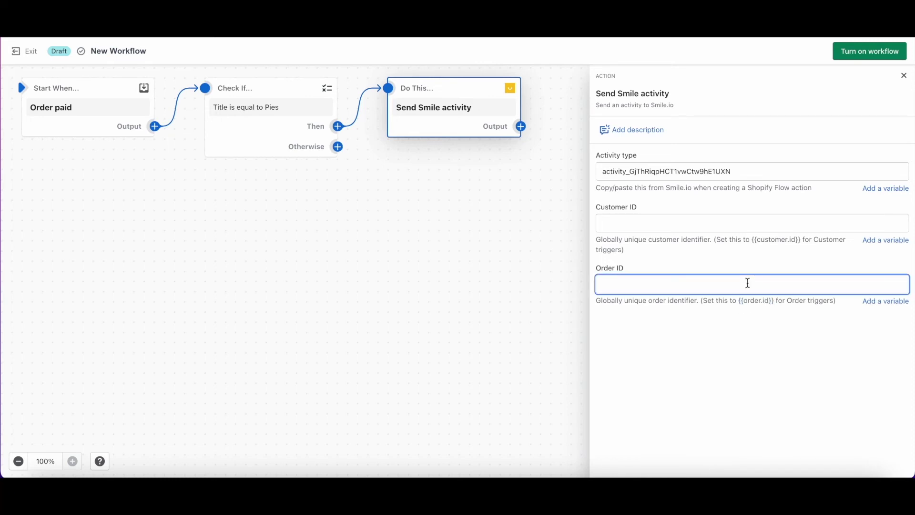
key(ctrl+v)
click(768, 331)
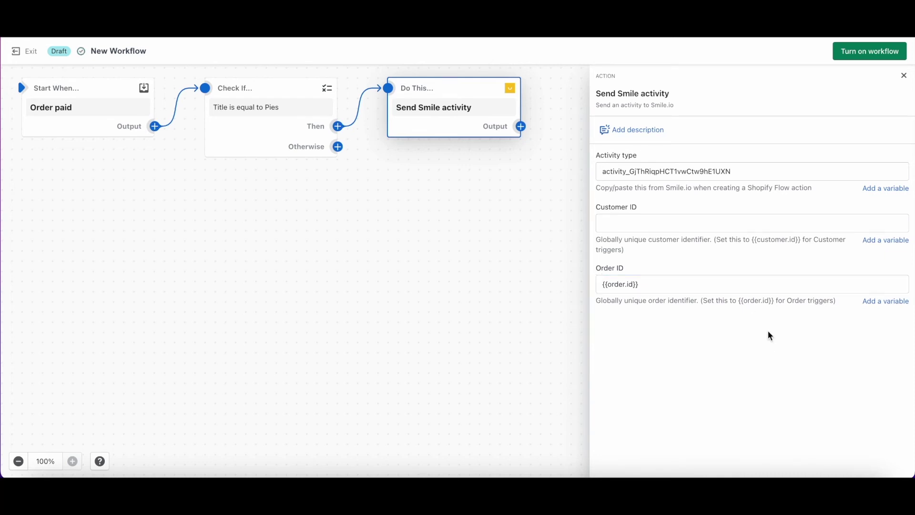
click(852, 52)
click(590, 299)
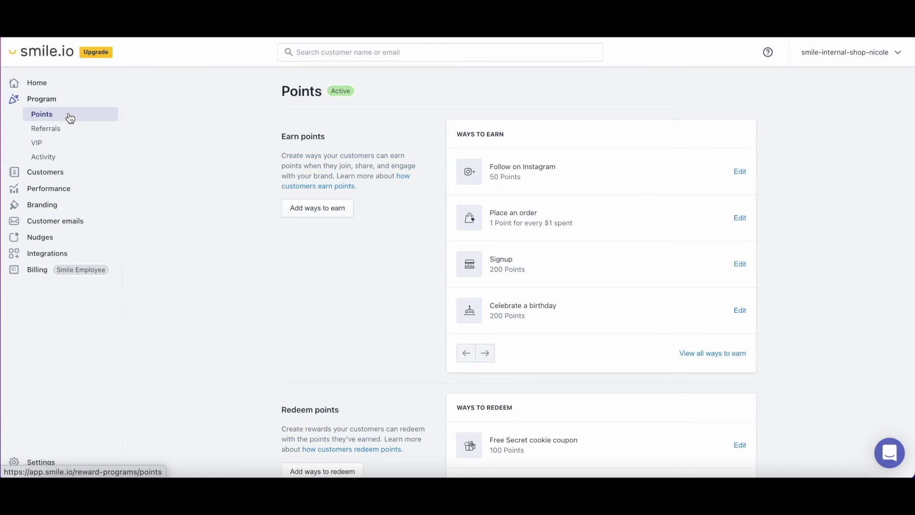
Add 'Add a pie to your order' as a way to earn, awarding 500 points
click(304, 211)
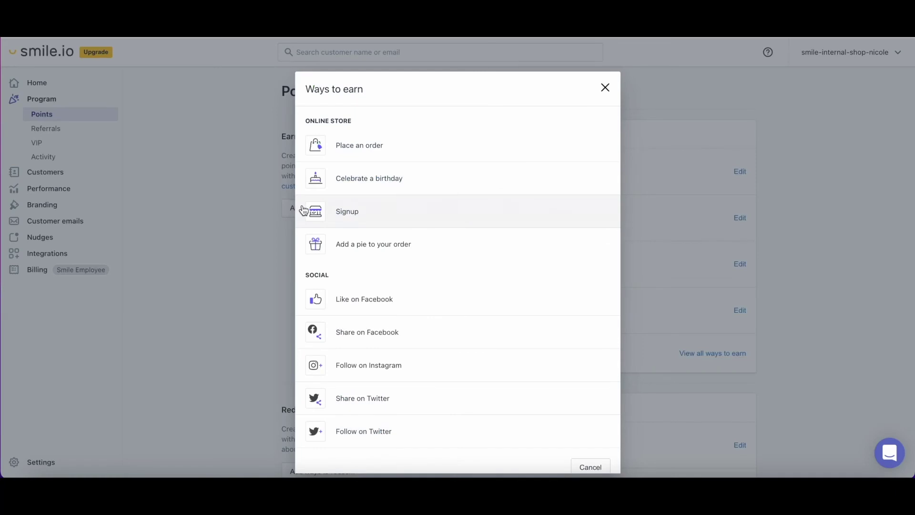
click(345, 240)
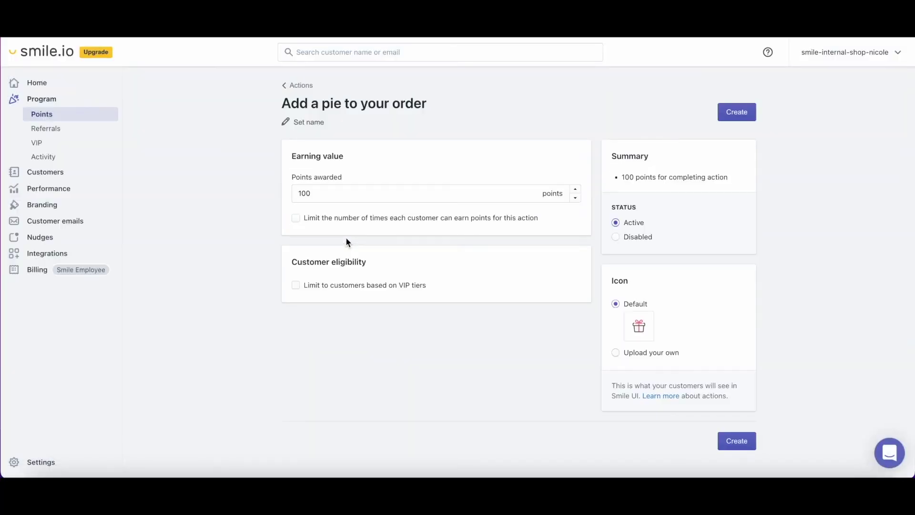
double_click(318, 194)
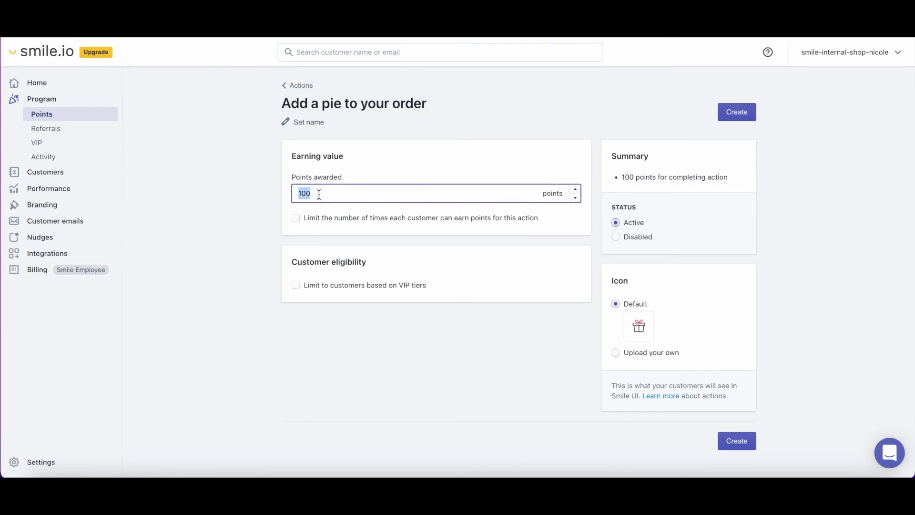
text(500)
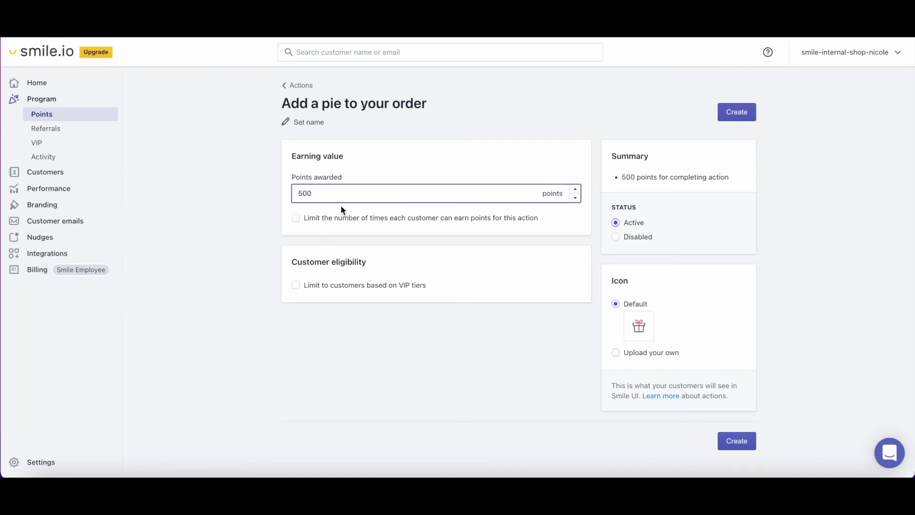
click(359, 241)
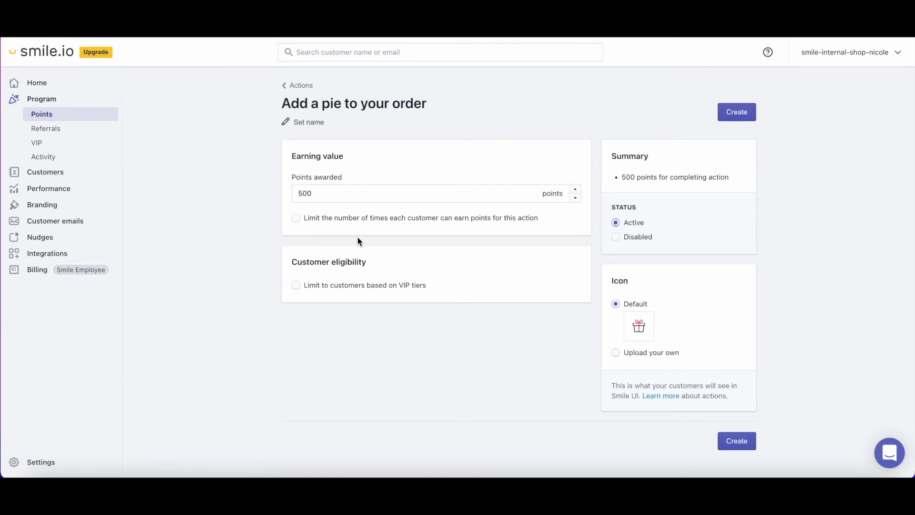
click(748, 118)
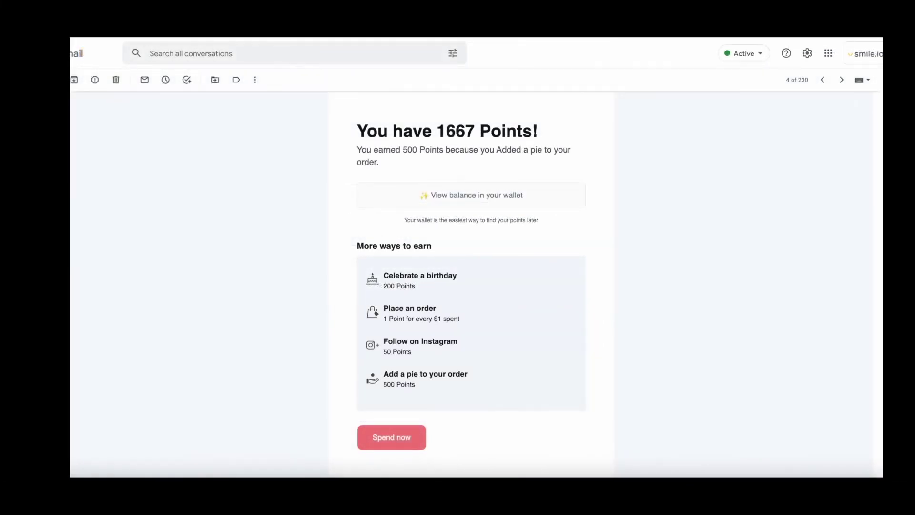